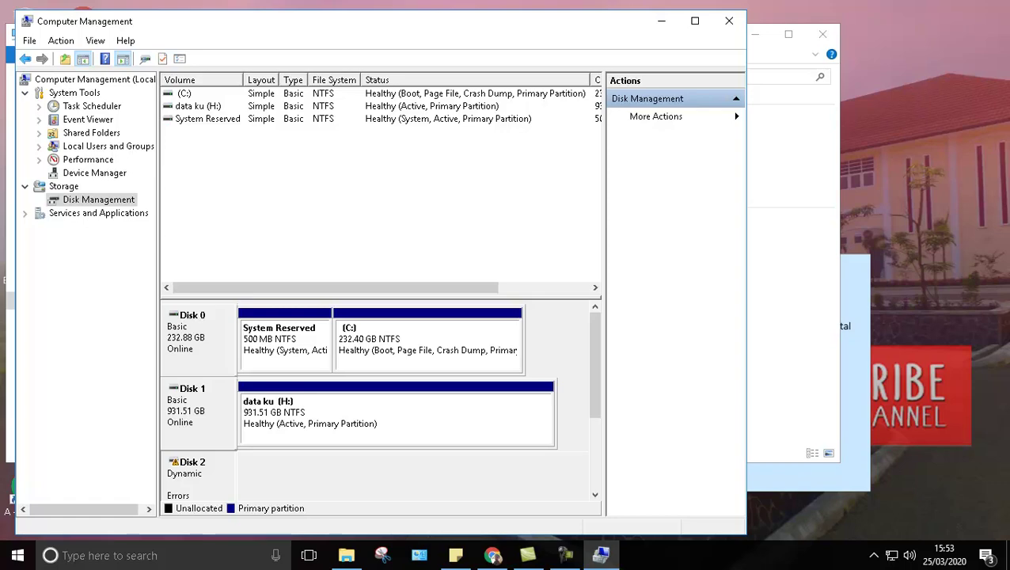
Launch diskpart through the Windows Run dialog
{"action": "key", "text": "super"}
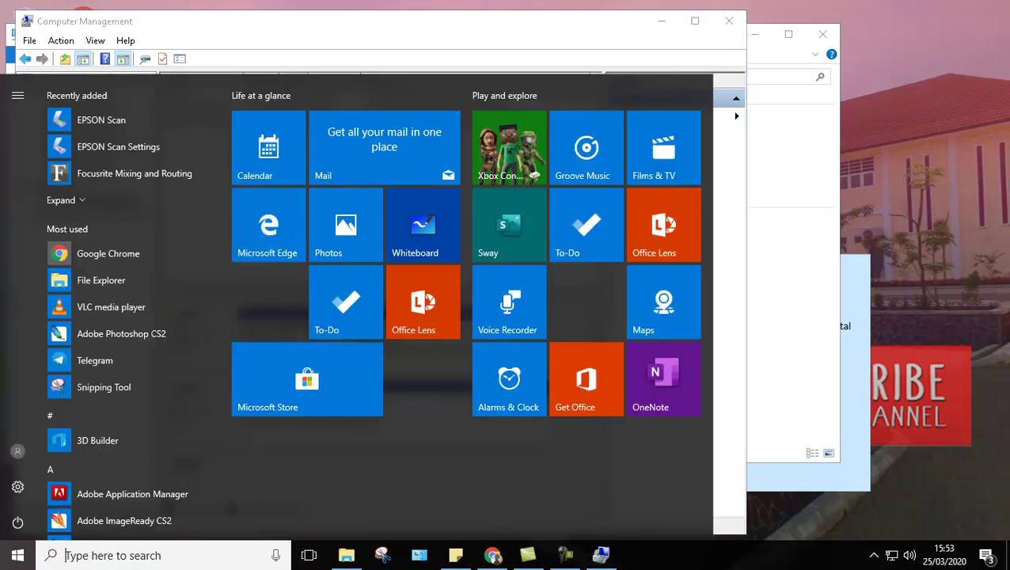
{"action": "key", "text": "super+r"}
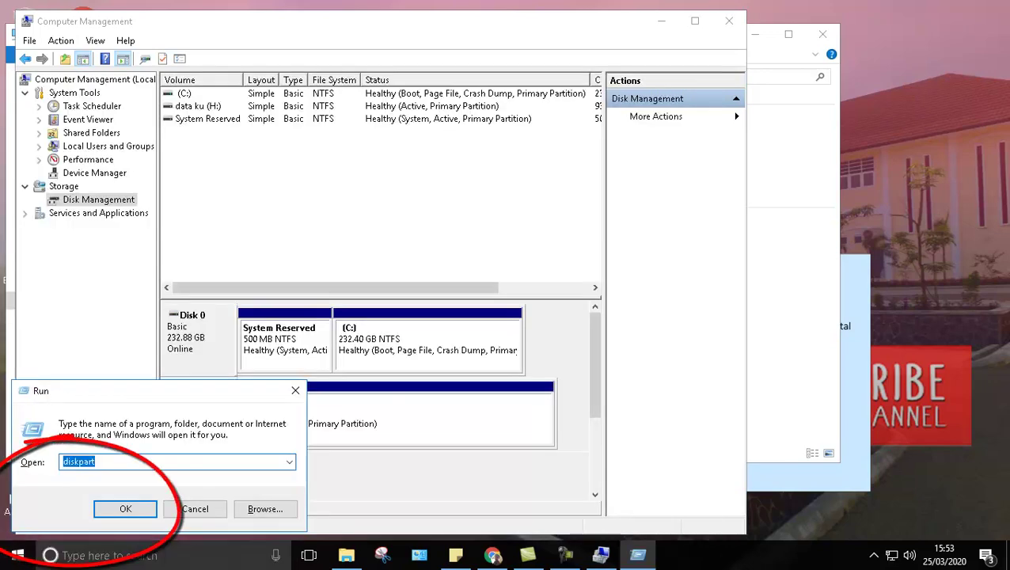
{"action": "left_click", "coordinate": [79, 461]}
{"action": "left_click", "coordinate": [96, 461]}
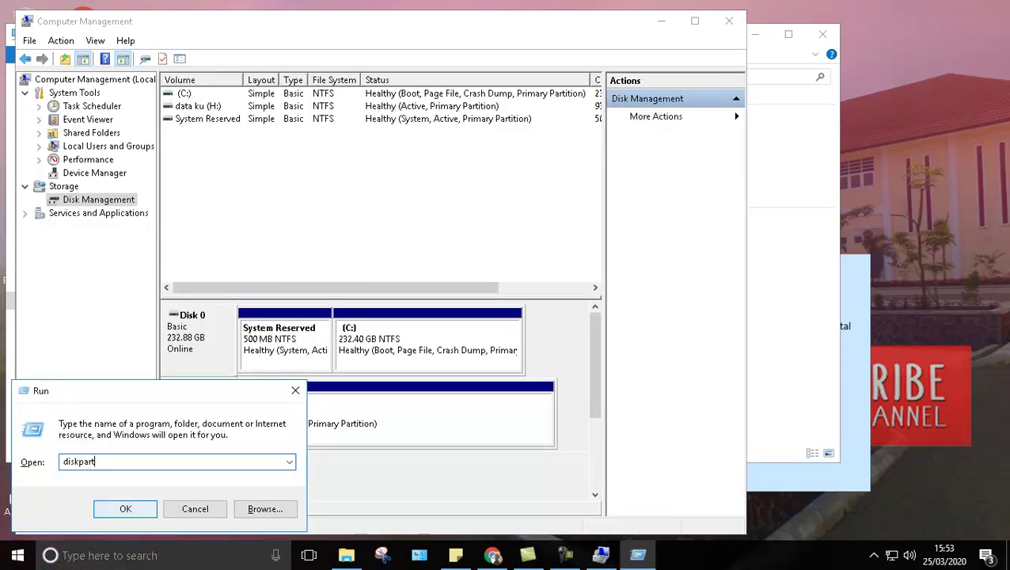
{"action": "key", "text": "Return"}
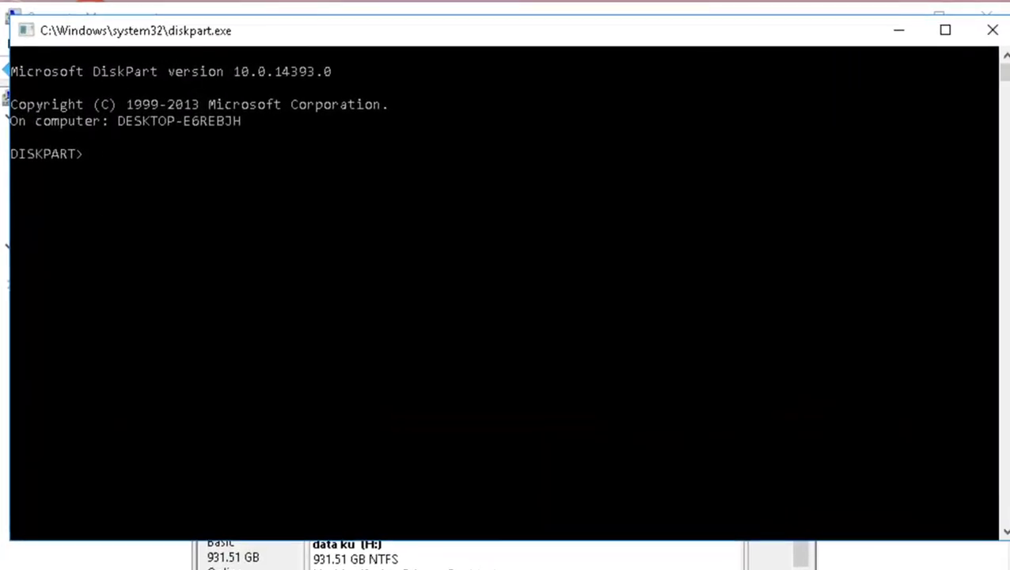
List all disks in DiskPart and select disk 2
{"action": "type", "text": "list"}
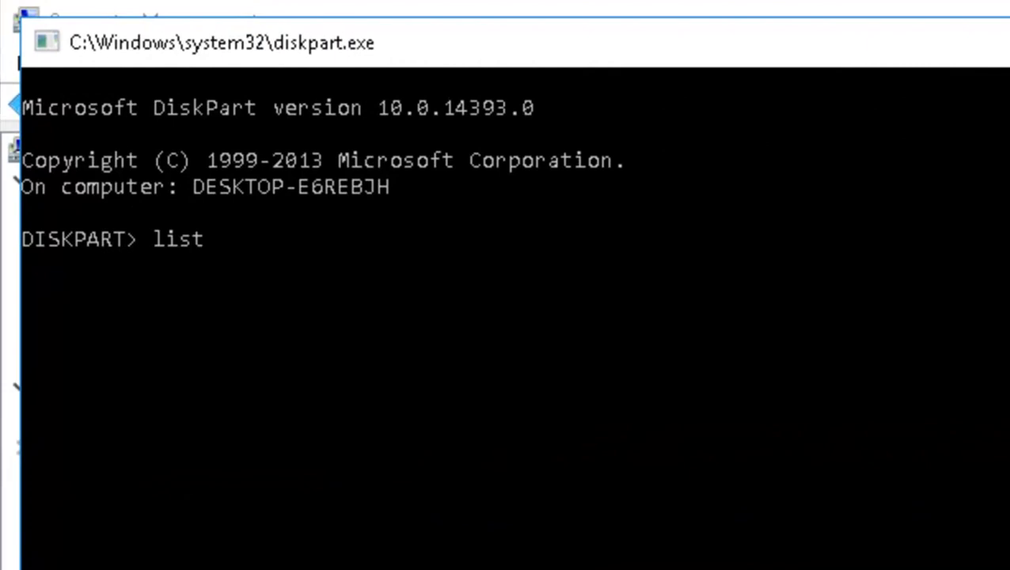
{"action": "type", "text": " disk"}
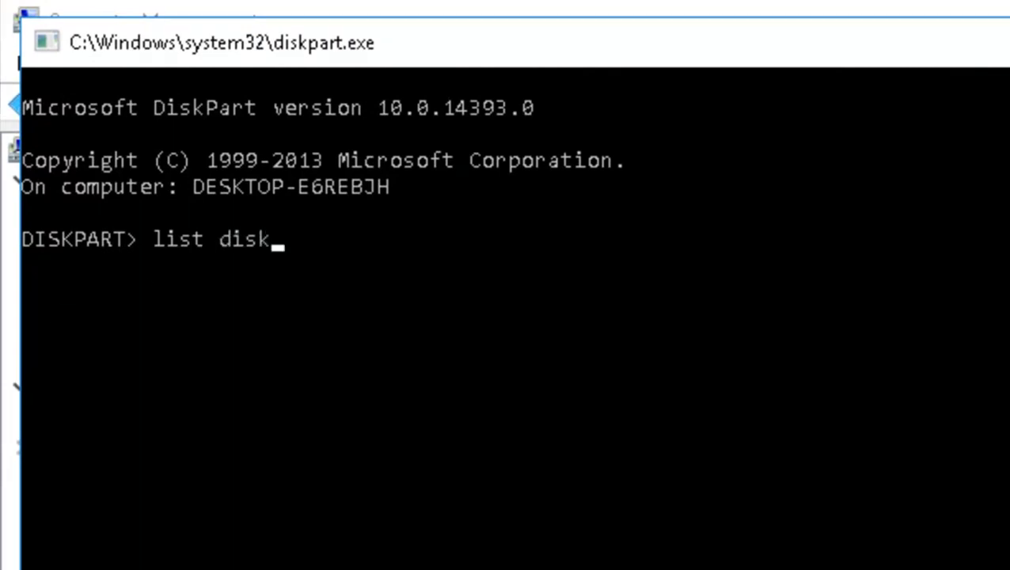
{"action": "key", "text": "Return"}
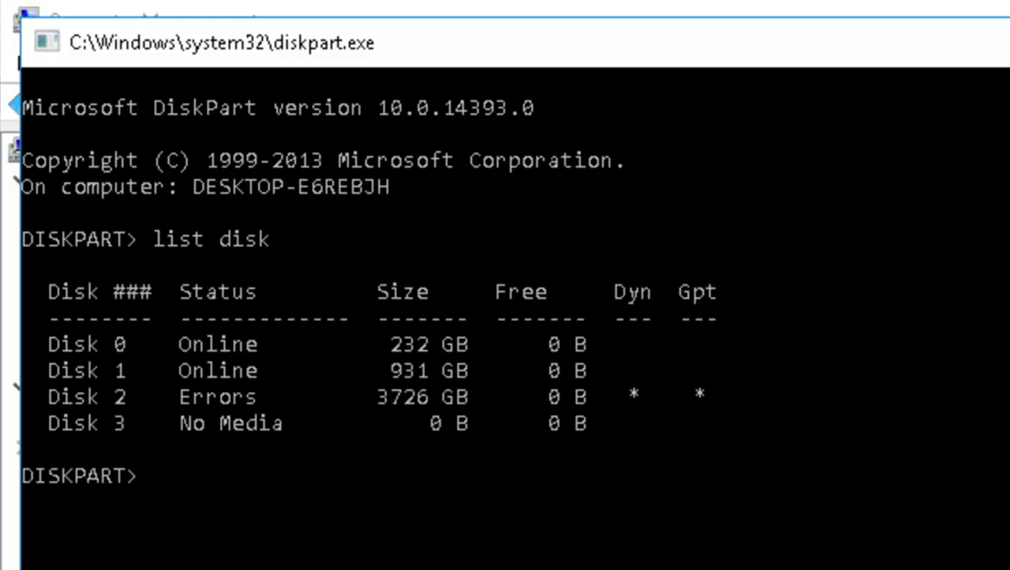
{"action": "type", "text": "selec"}
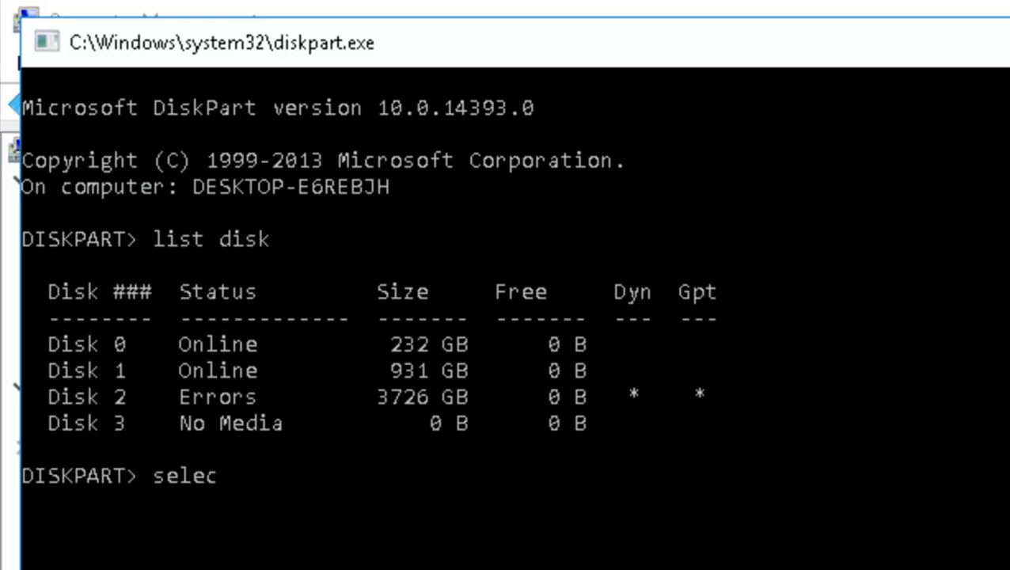
{"action": "type", "text": "t disk "}
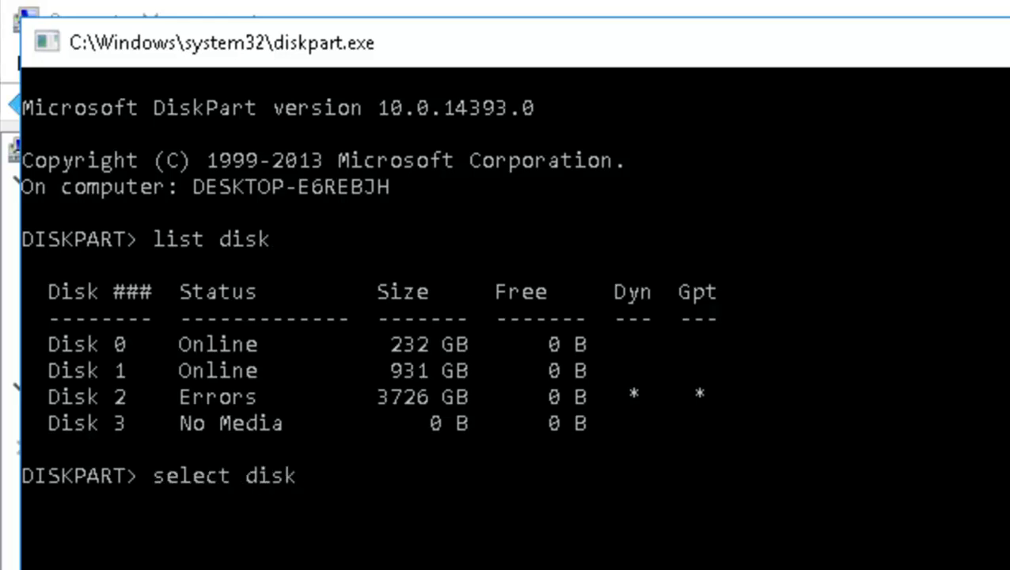
{"action": "type", "text": "2"}
{"action": "key", "text": "Return"}
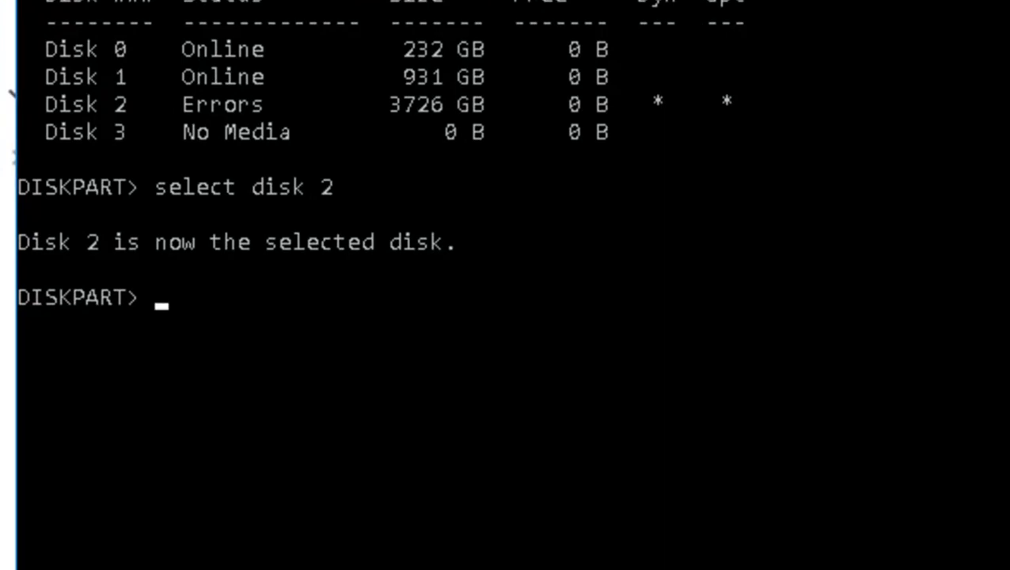
Display the details of disk 2 with detail disk, and try to convert it with convert basic
{"action": "type", "text": "de"}
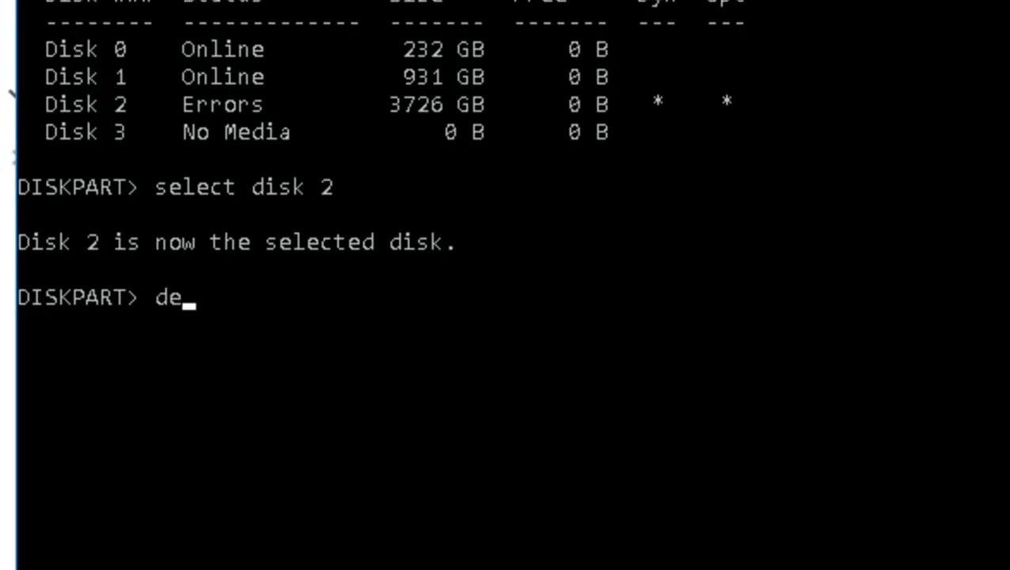
{"action": "type", "text": "tail"}
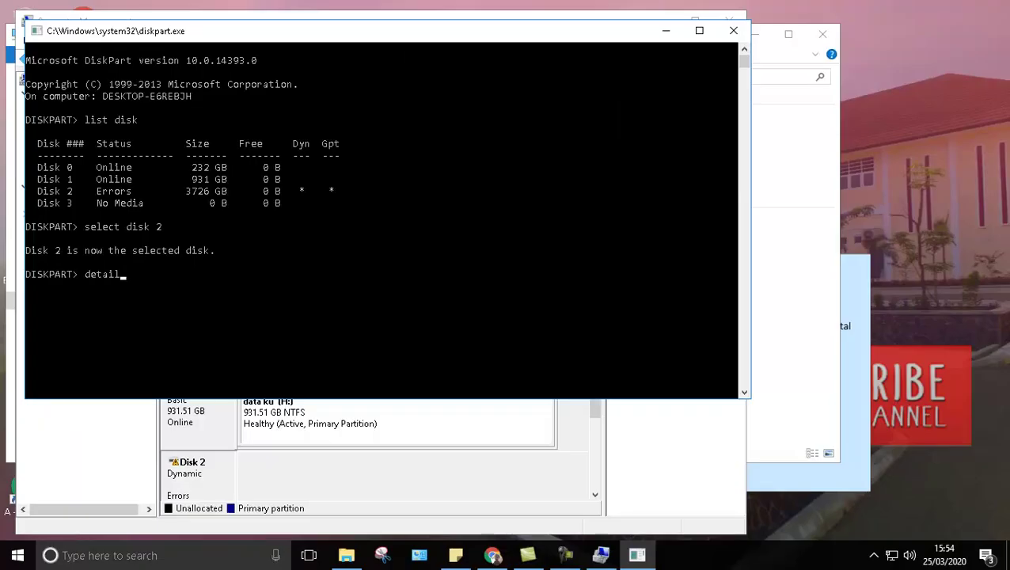
{"action": "type", "text": " disk"}
{"action": "key", "text": "Return"}
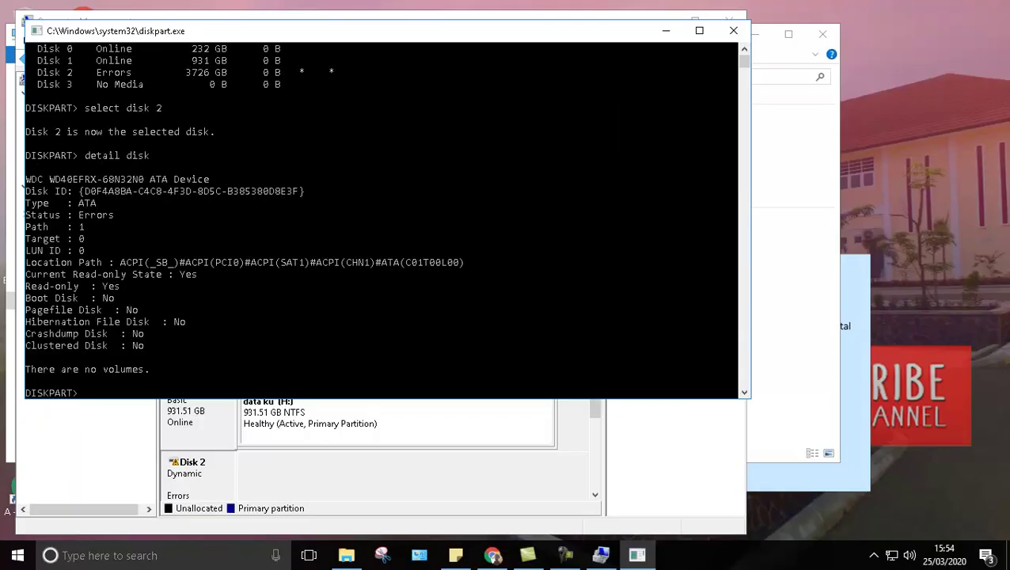
{"action": "type", "text": "convert basic"}
{"action": "key", "text": "Return"}
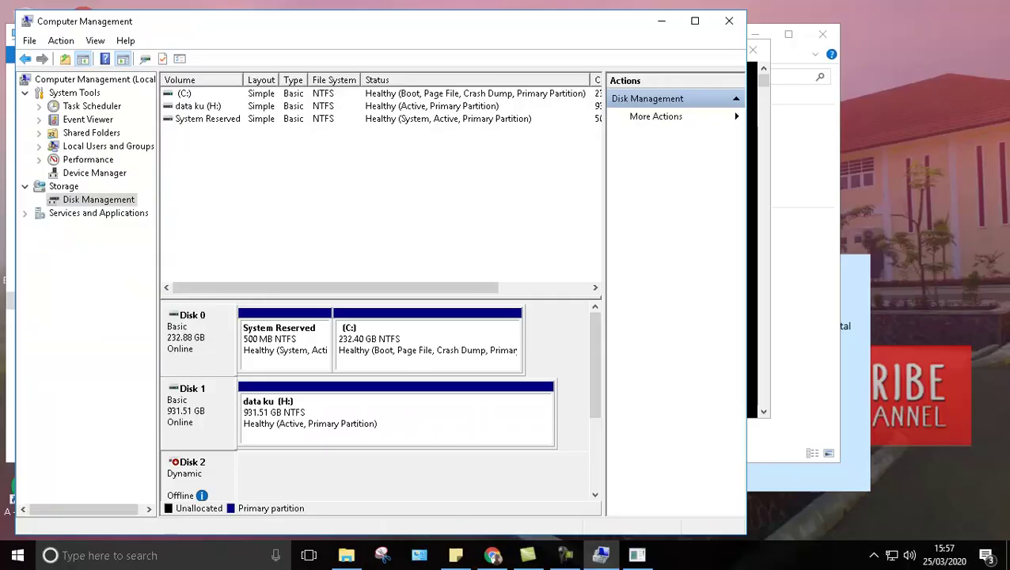
Switch to Computer Management, examine the write-caching policies in the properties of Disk 2, and close them without changes
{"action": "right_click", "coordinate": [187, 467]}
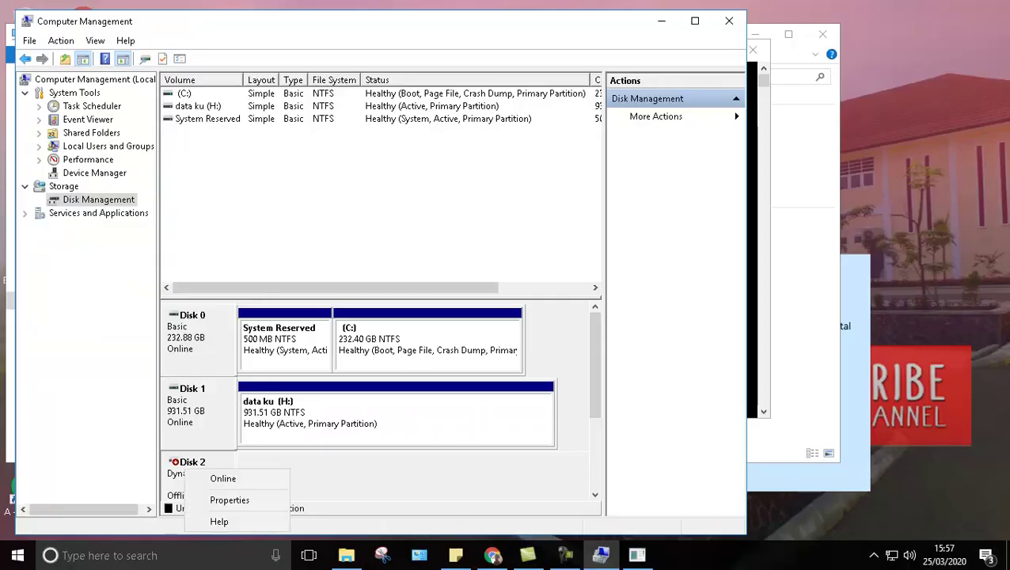
{"action": "left_click", "coordinate": [227, 499]}
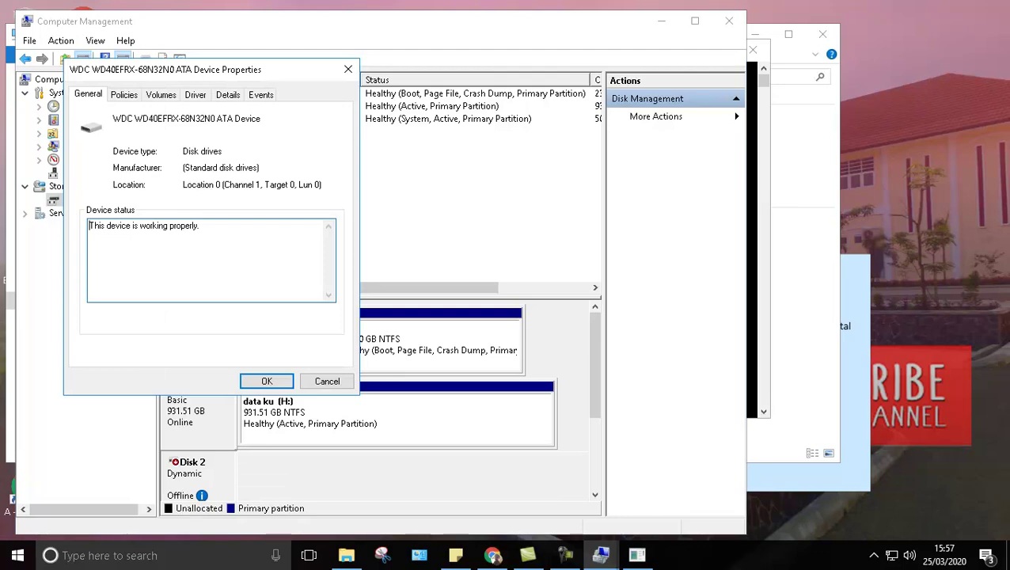
{"action": "left_click", "coordinate": [124, 95]}
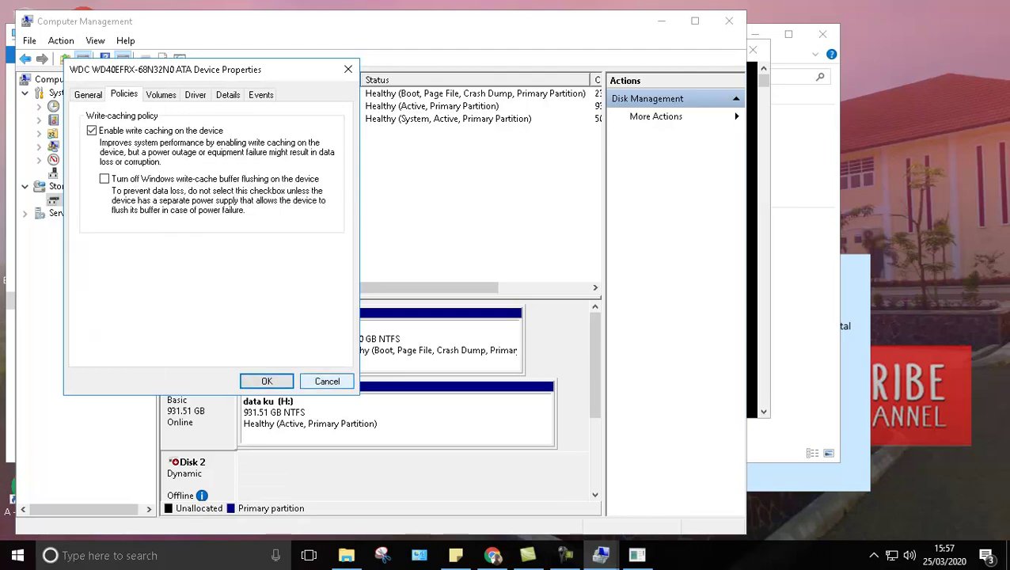
{"action": "left_click", "coordinate": [327, 382]}
Disable the WDC WD40EFRX-68N32N0 ATA Device disk drive in Device Manager, and enable it again
{"action": "left_click", "coordinate": [94, 172]}
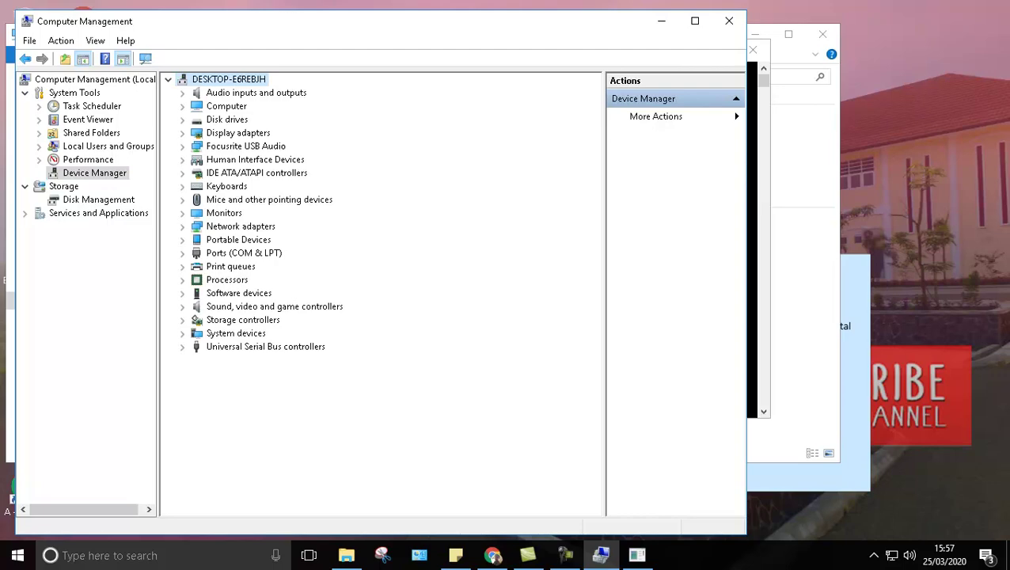
{"action": "left_click", "coordinate": [183, 119]}
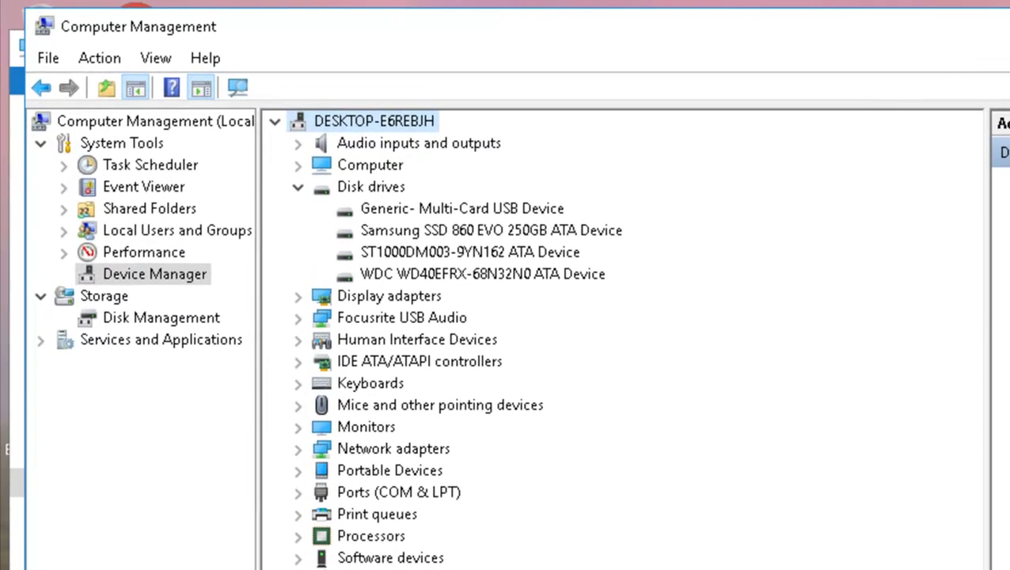
{"action": "left_click", "coordinate": [483, 273]}
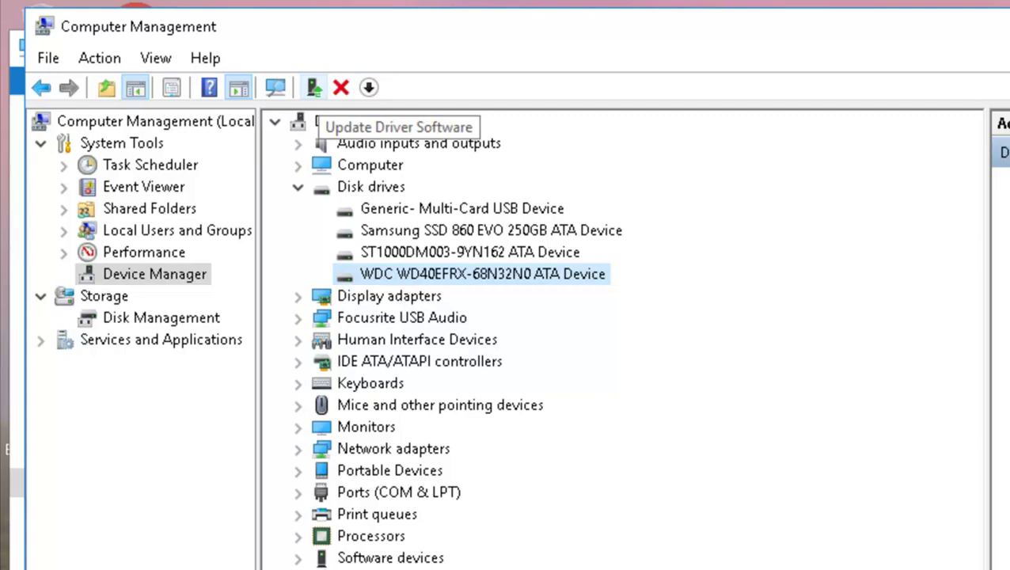
{"action": "left_click", "coordinate": [368, 87]}
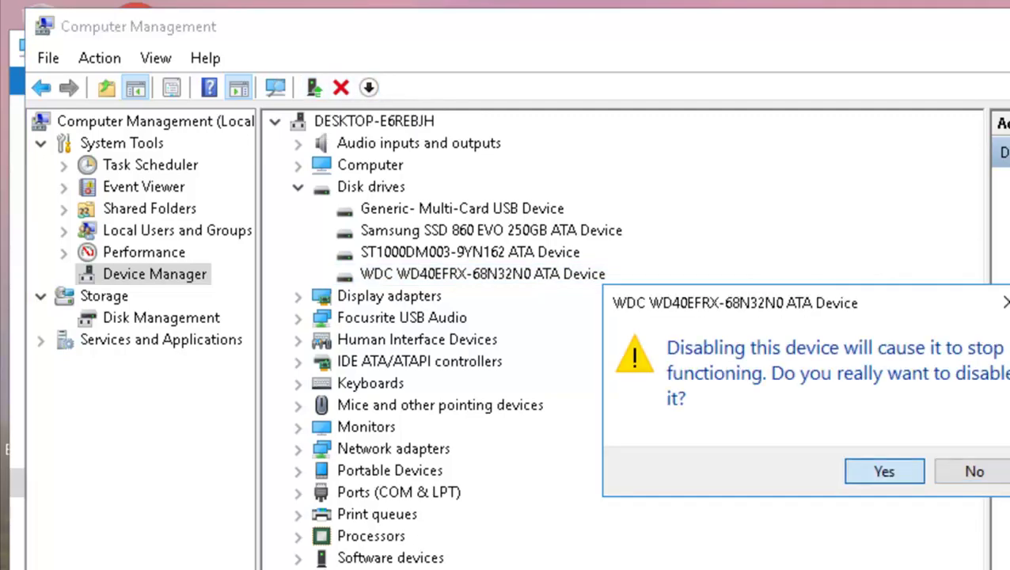
{"action": "left_click", "coordinate": [882, 469]}
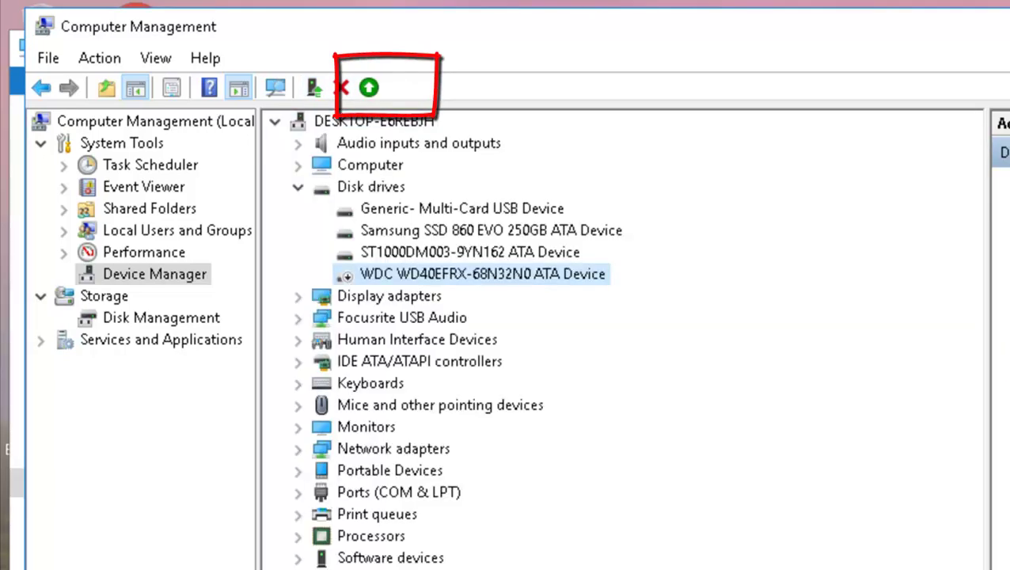
{"action": "right_click", "coordinate": [497, 275]}
{"action": "left_click", "coordinate": [559, 322]}
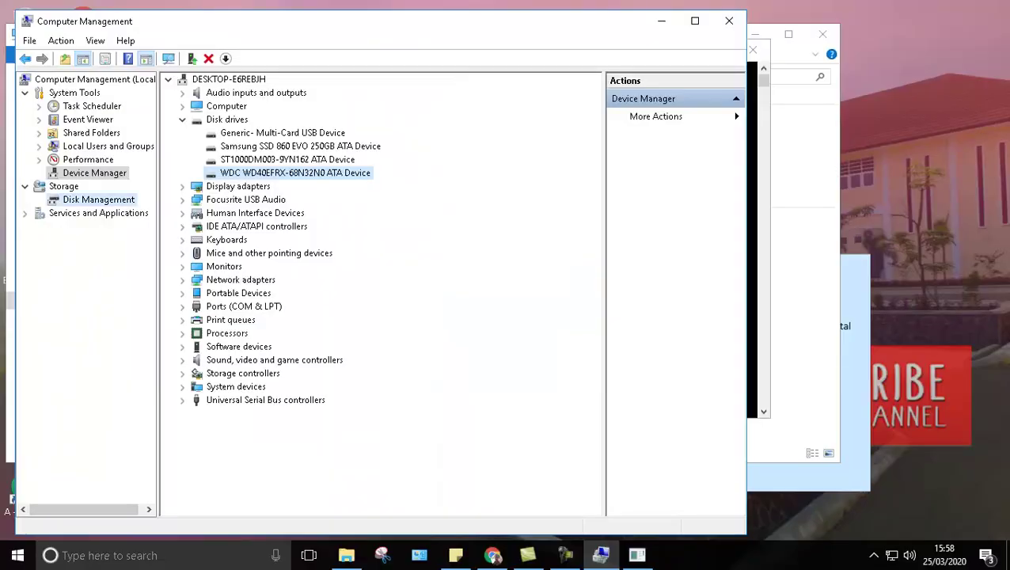
Bring Disk 2 online in Disk Management and inspect its data 4t (I:) volume
{"action": "left_click", "coordinate": [161, 317]}
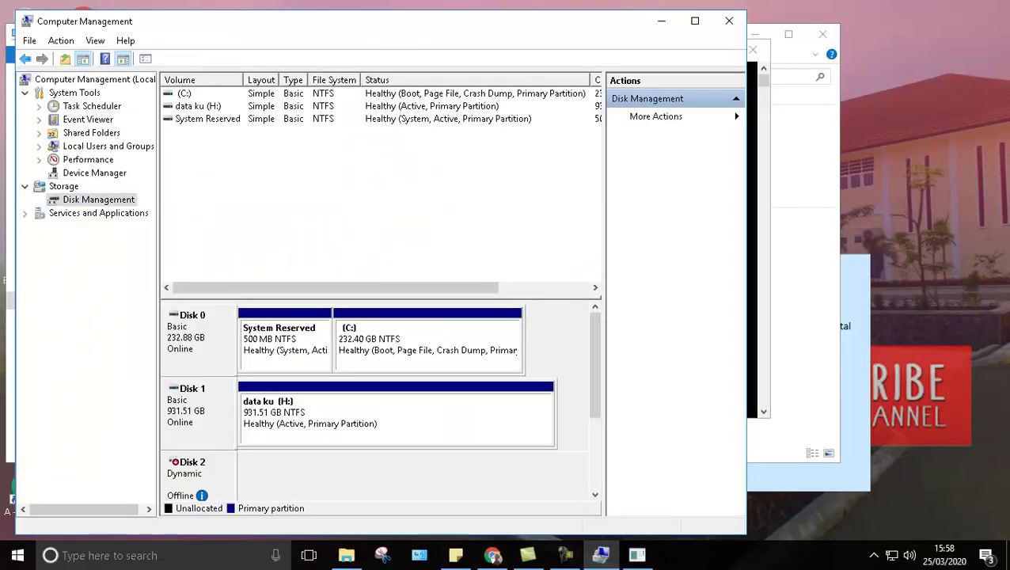
{"action": "right_click", "coordinate": [209, 467]}
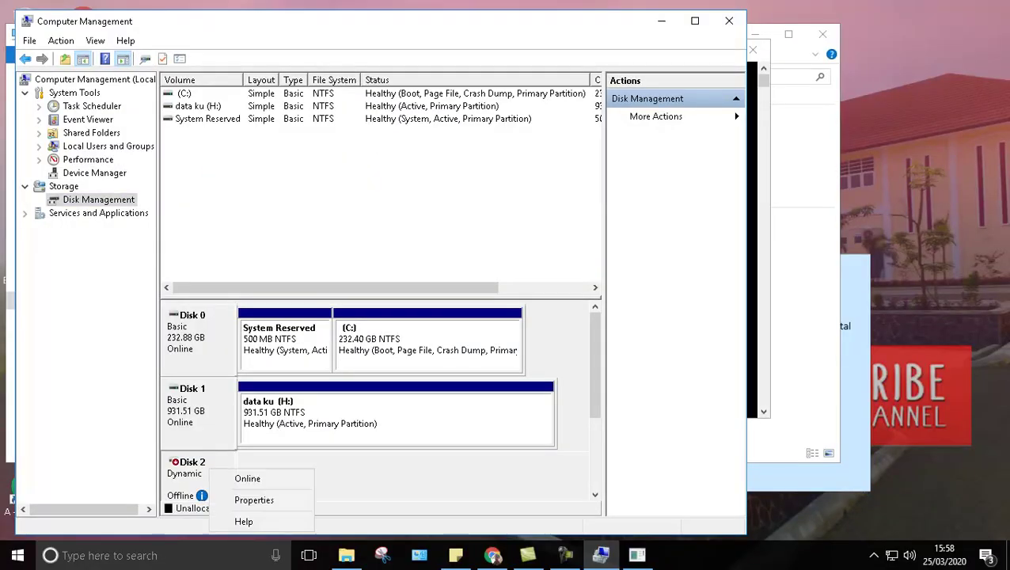
{"action": "left_click", "coordinate": [247, 478]}
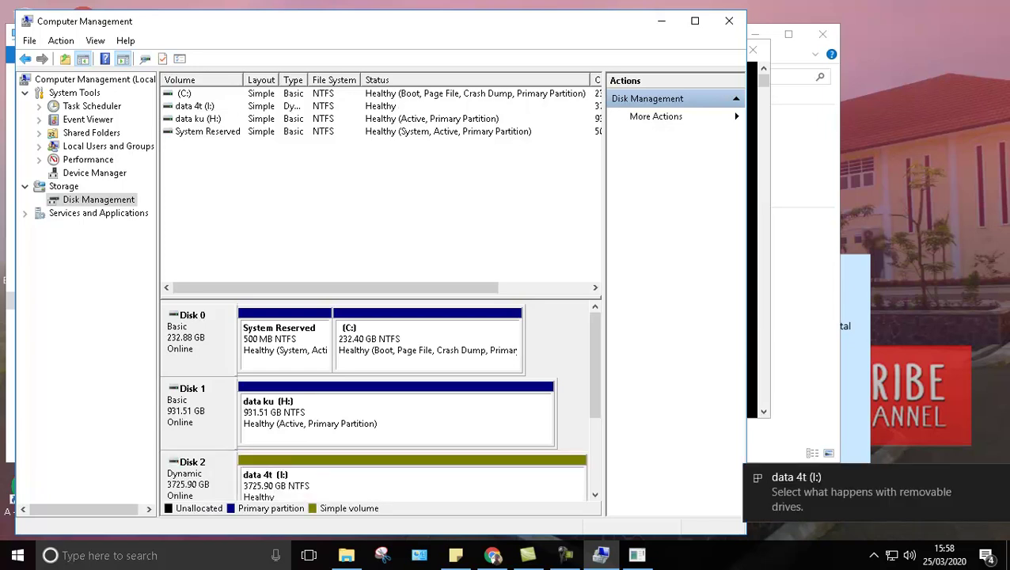
{"action": "left_click", "coordinate": [380, 483]}
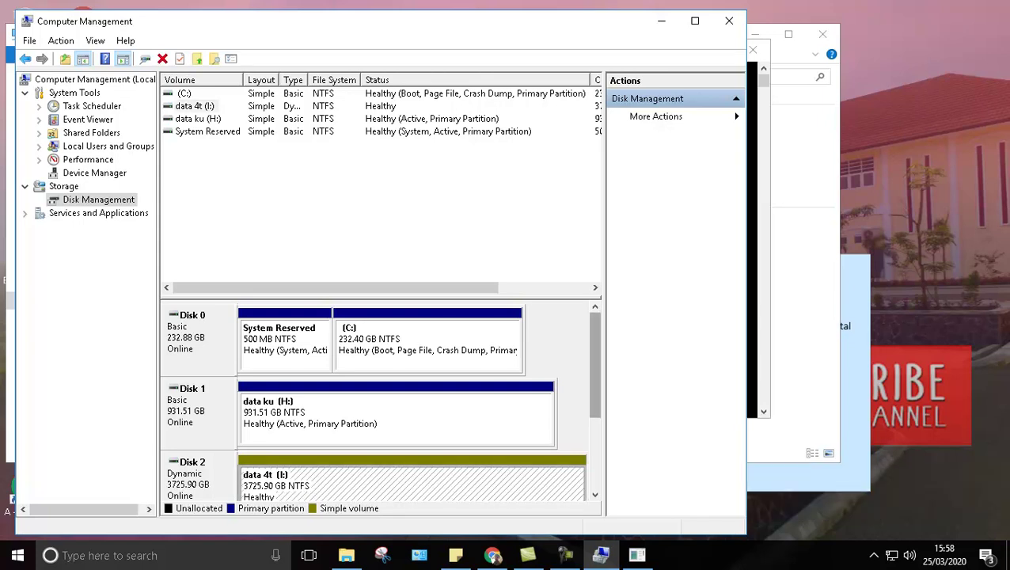
{"action": "scroll", "coordinate": [594, 364], "scroll_direction": "down", "scroll_amount": 2}
{"action": "left_click_drag", "start_coordinate": [594, 422], "coordinate": [595, 434]}
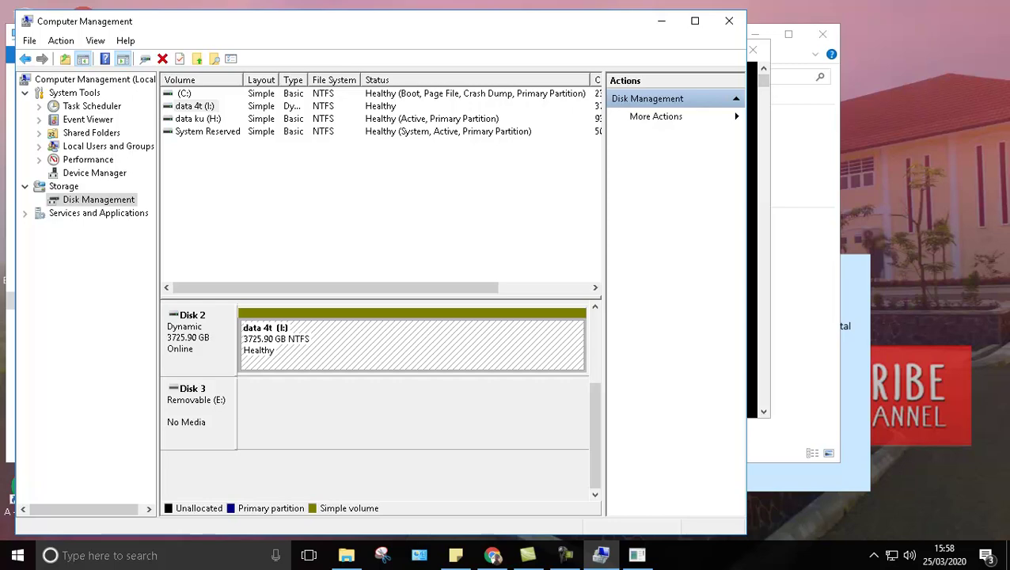
Switch to the open DiskPart window, recall the CONVERT BASIC command without running it, and close the window
{"action": "key", "text": "alt+Tab"}
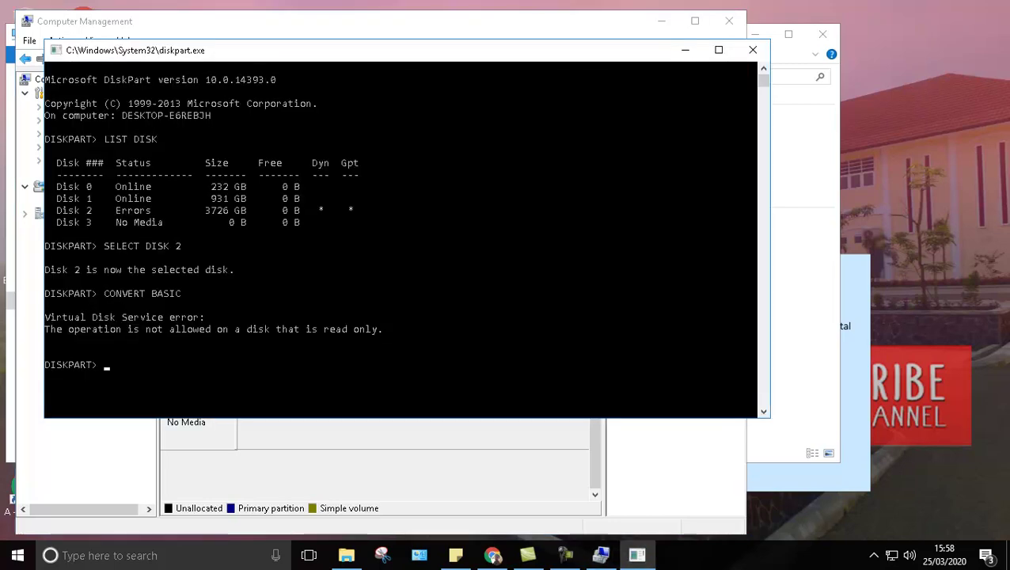
{"action": "key", "text": "Up"}
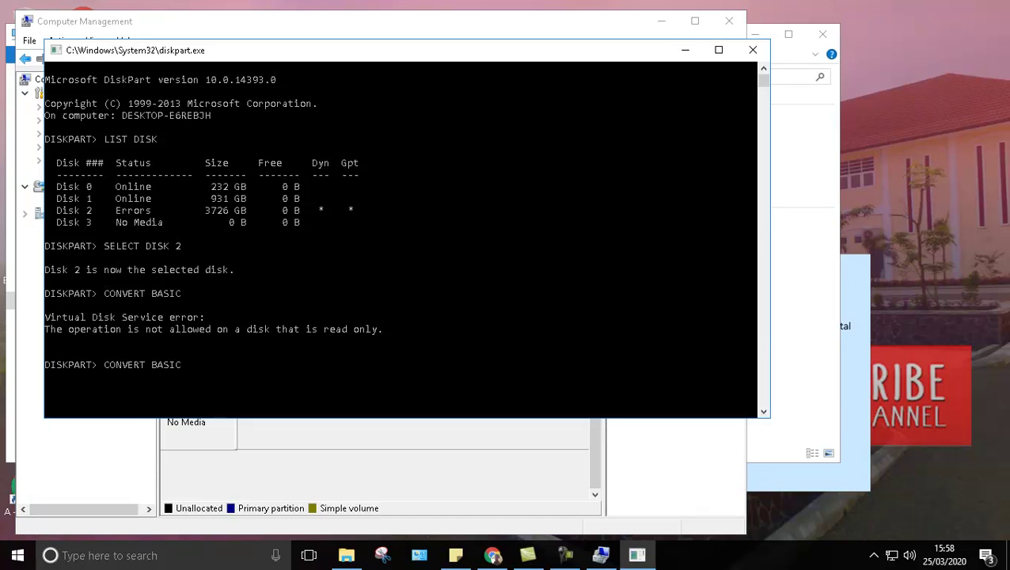
{"action": "left_click", "coordinate": [753, 49]}
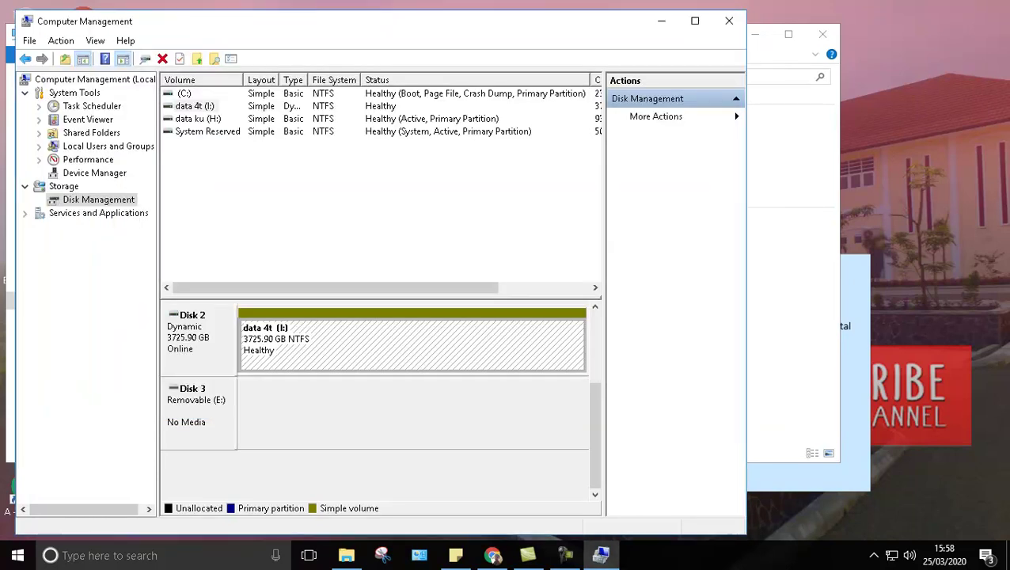
Find DISKPART through the Windows search and launch it
{"action": "left_click", "coordinate": [18, 554]}
{"action": "left_click", "coordinate": [17, 520]}
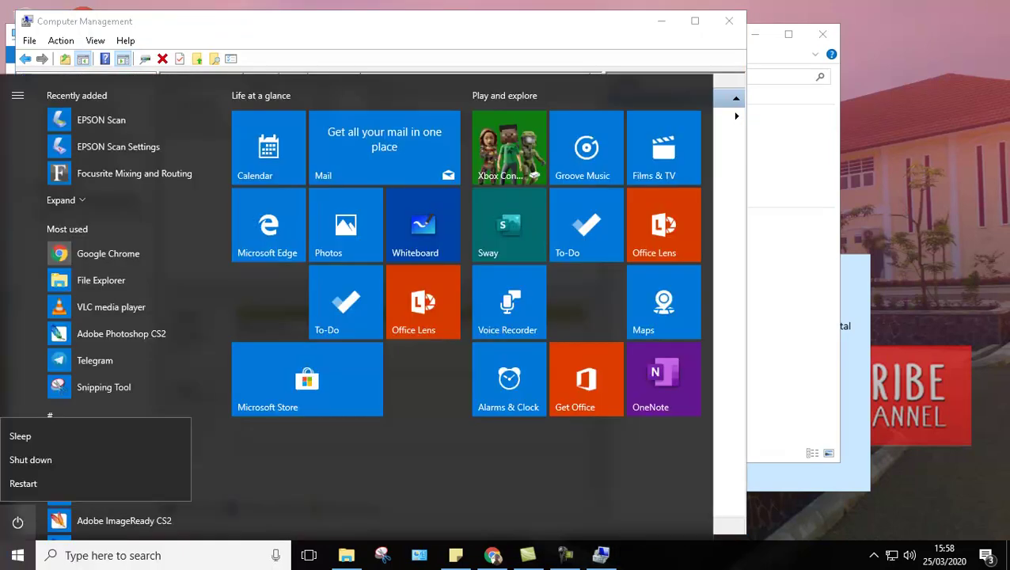
{"action": "left_click", "coordinate": [113, 555]}
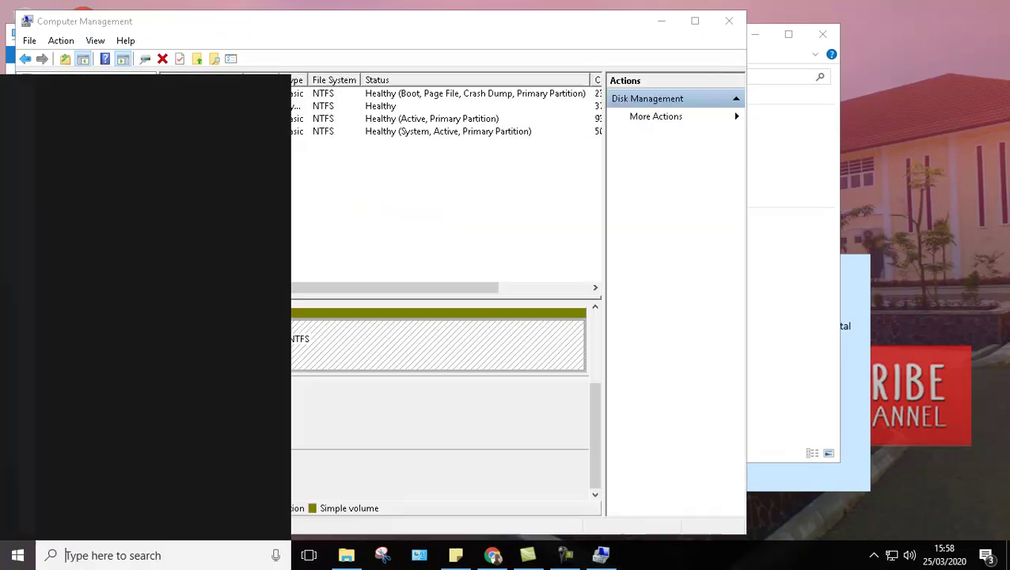
{"action": "type", "text": "DIS"}
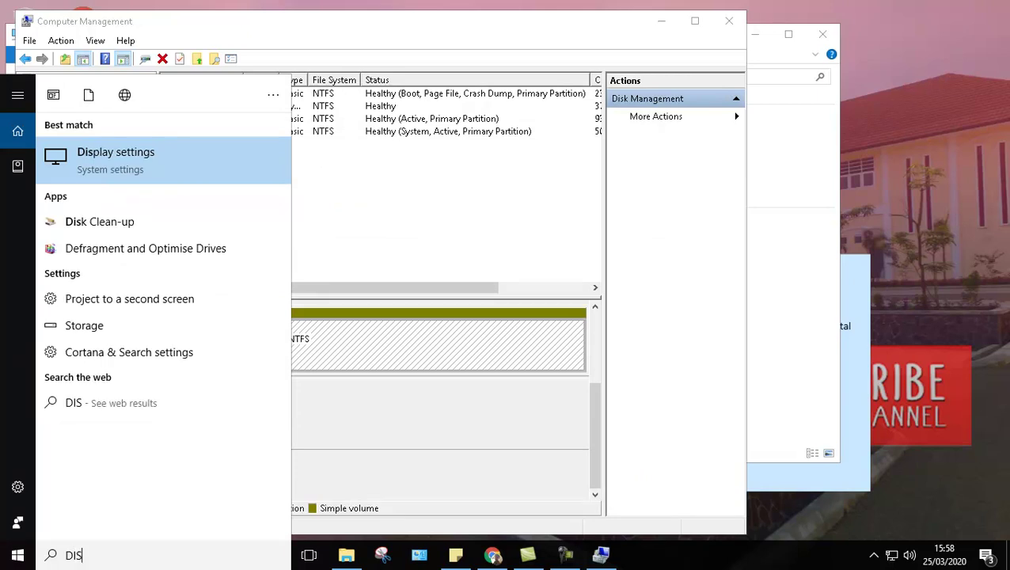
{"action": "type", "text": "K"}
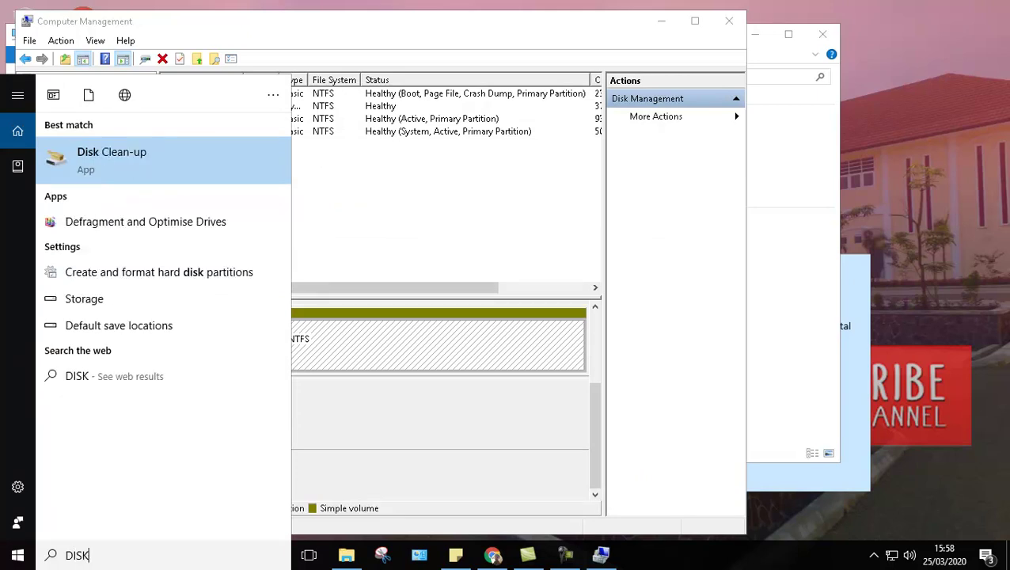
{"action": "type", "text": "PART"}
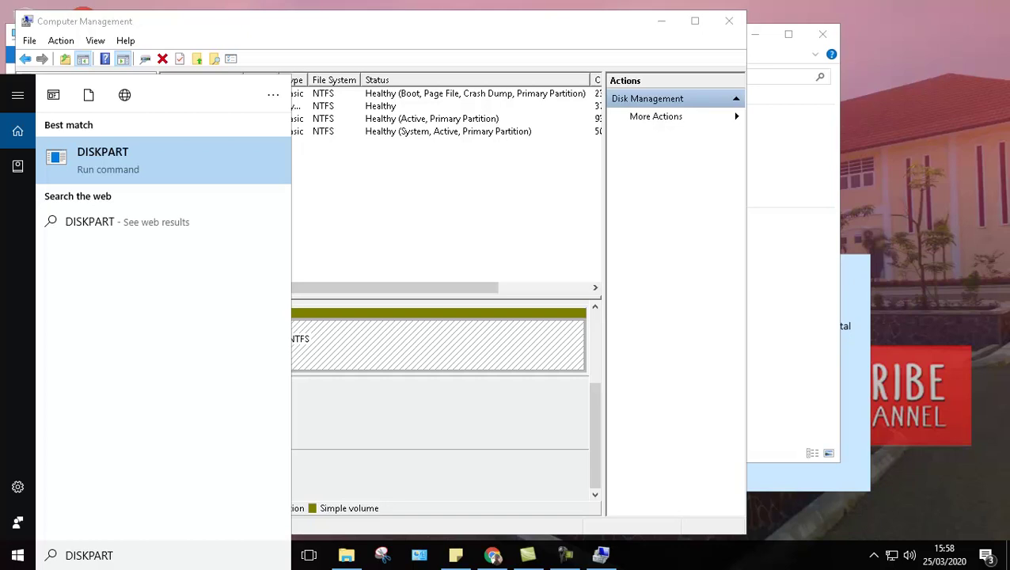
{"action": "key", "text": "Return"}
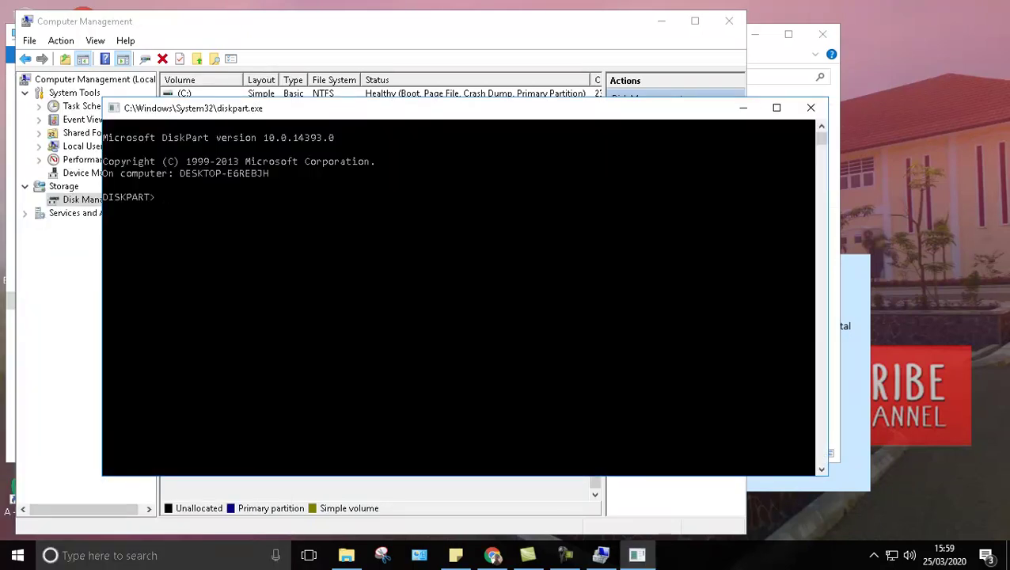
List all disks in DiskPart with the LIST DISK command
{"action": "type", "text": "LIST DISK'"}
{"action": "key", "text": "Return"}
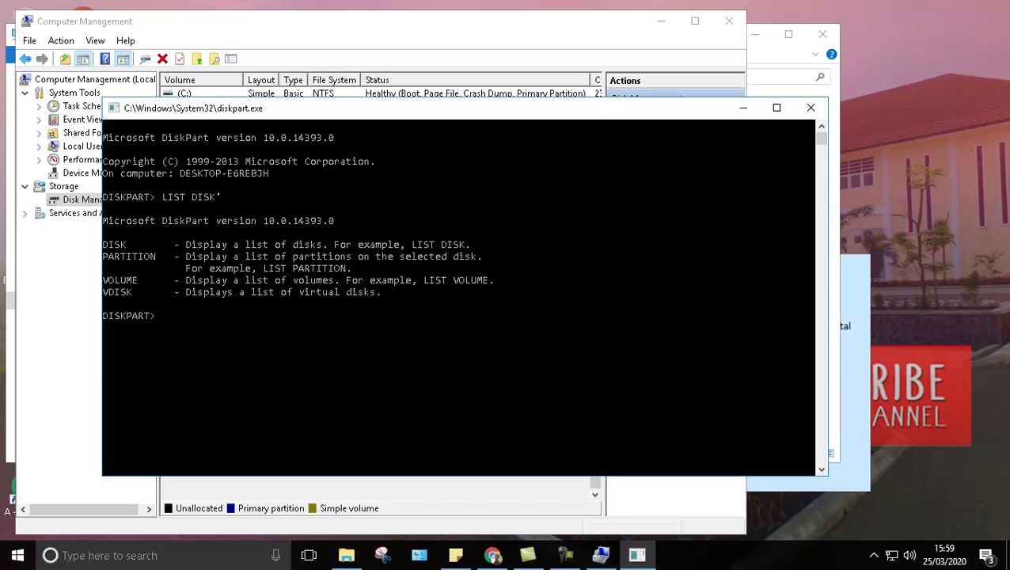
{"action": "key", "text": "Up"}
{"action": "key", "text": "BackSpace"}
{"action": "key", "text": "Return"}
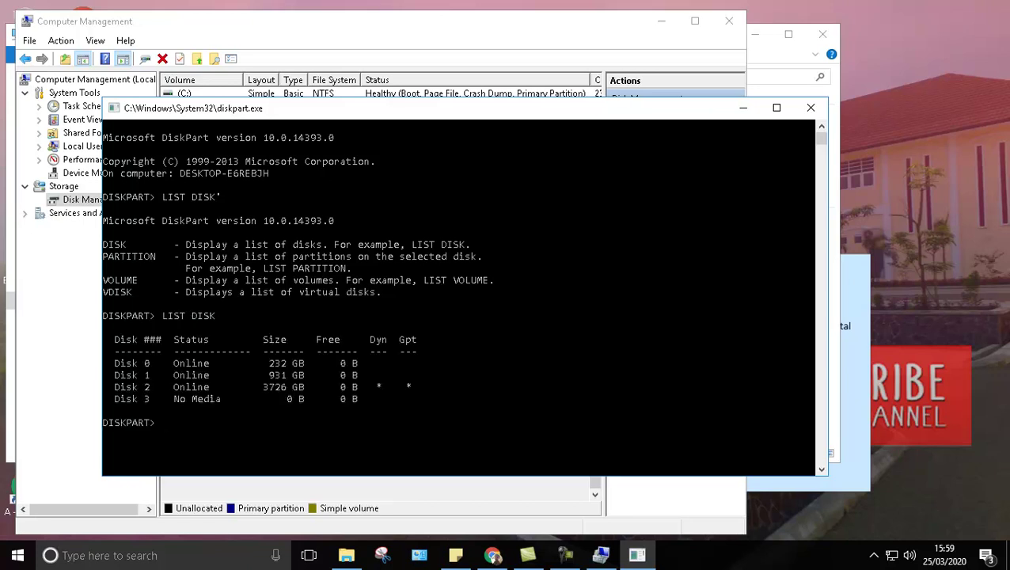
Select disk 2 in DiskPart and try to convert it to a basic disk with CONVERT BASIC
{"action": "type", "text": "SELECT DISK 2"}
{"action": "key", "text": "Return"}
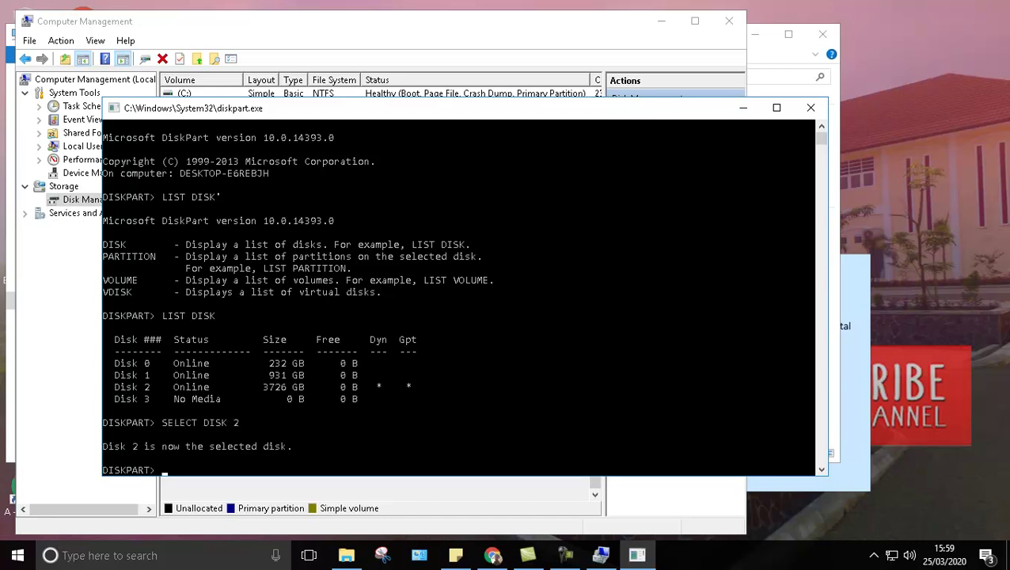
{"action": "type", "text": "C"}
{"action": "type", "text": "ON"}
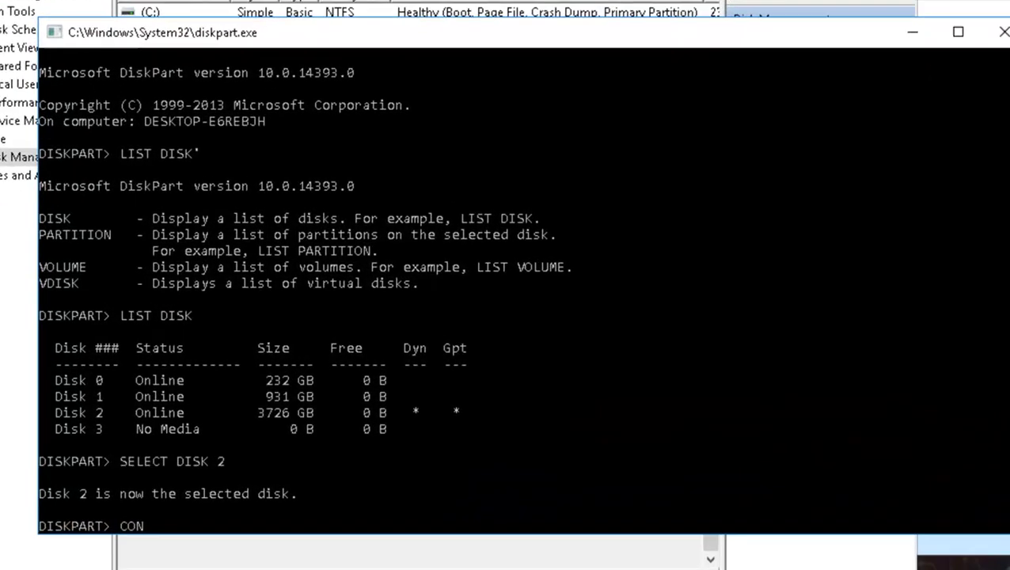
{"action": "type", "text": "VERT "}
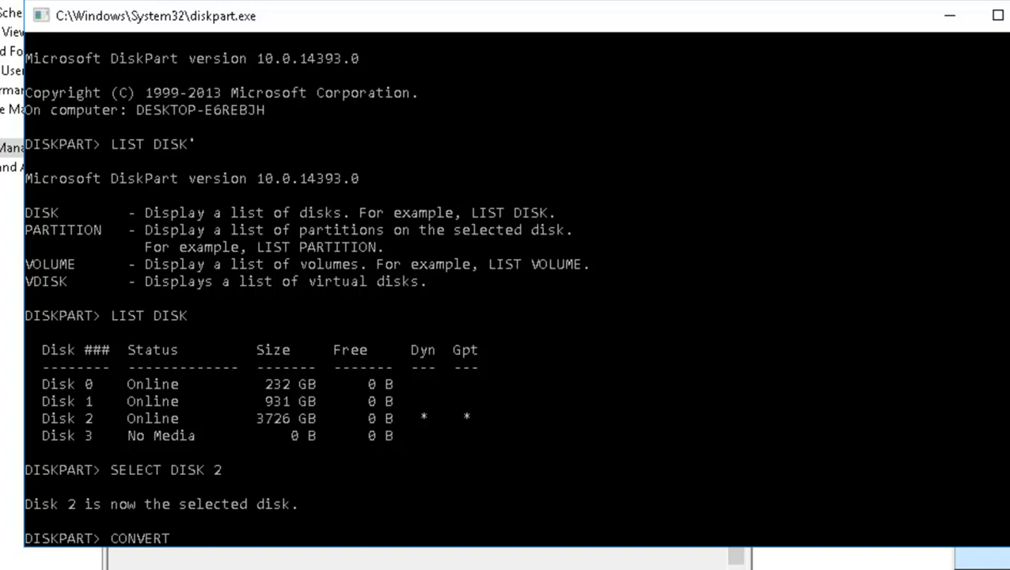
{"action": "type", "text": "BASIC"}
{"action": "key", "text": "Return"}
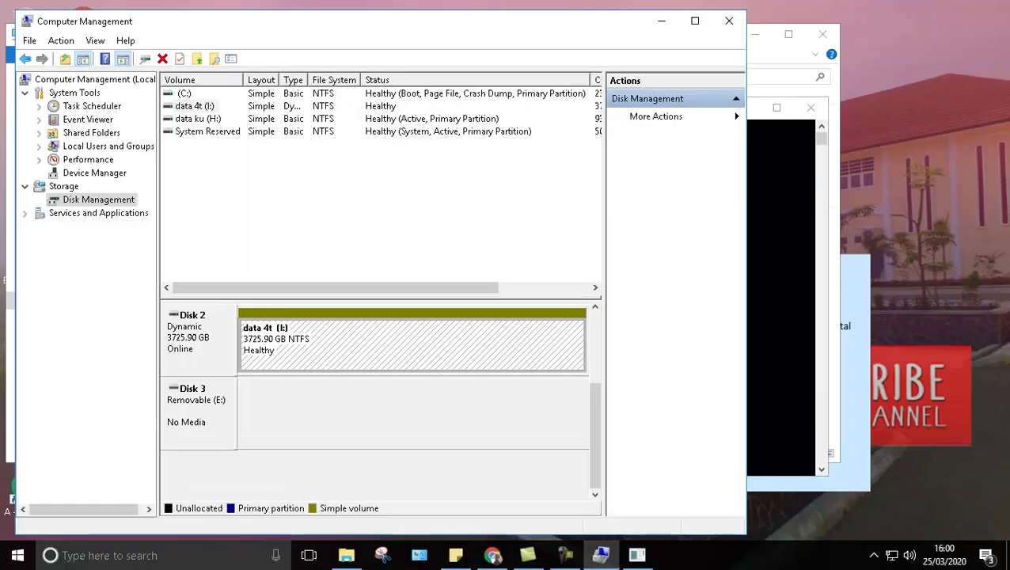
Switch to Computer Management, examine the write-caching policies and volume details in Disk 2's properties, and close the properties and Computer Management
{"action": "right_click", "coordinate": [197, 337]}
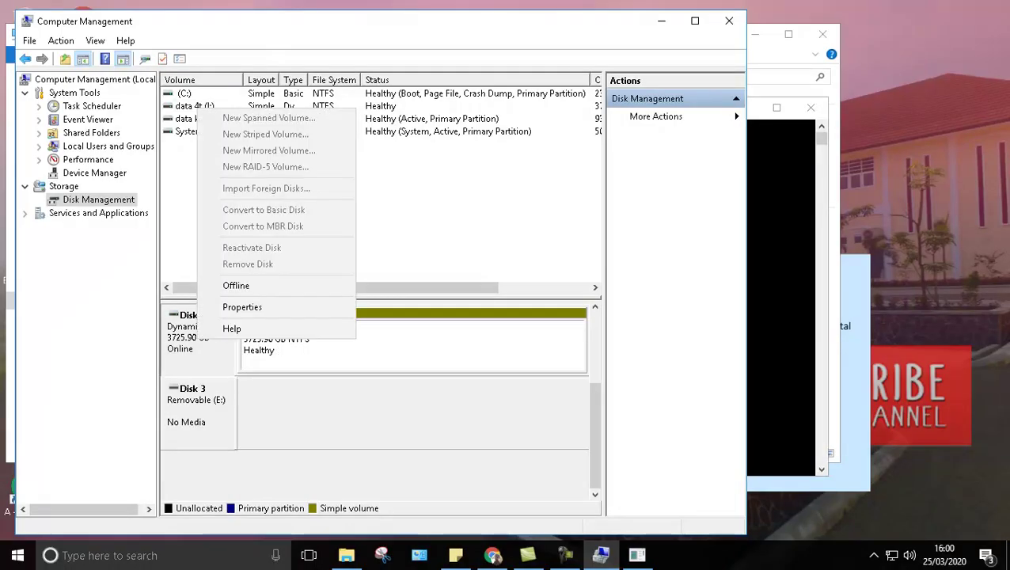
{"action": "left_click", "coordinate": [241, 306]}
{"action": "left_click", "coordinate": [182, 152]}
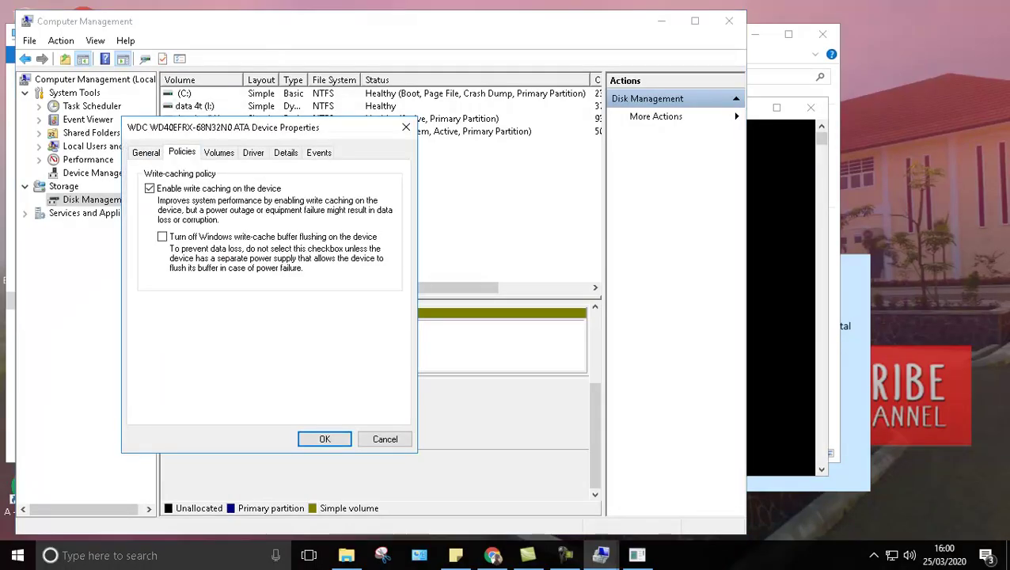
{"action": "left_click", "coordinate": [219, 152]}
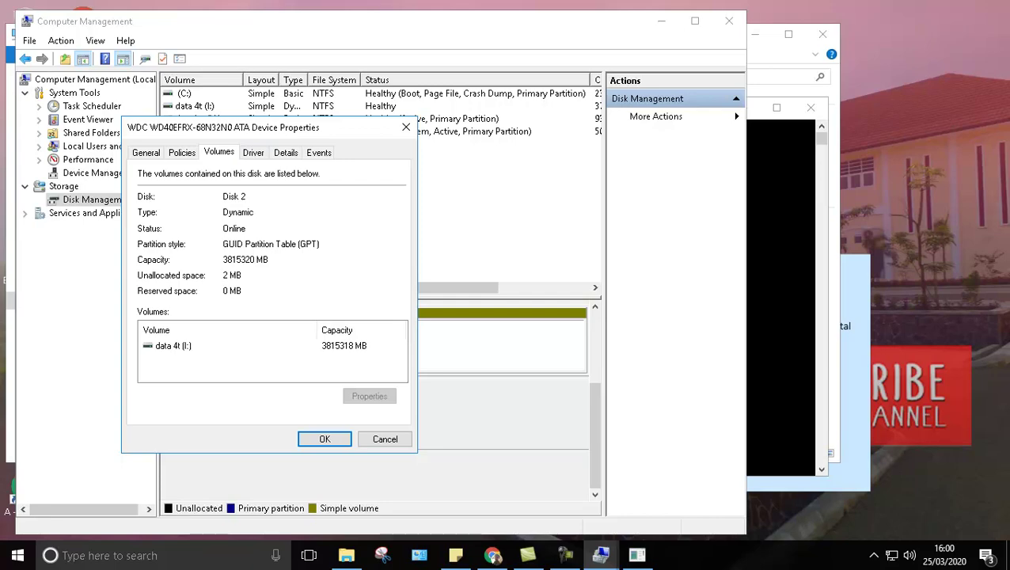
{"action": "left_click", "coordinate": [325, 439]}
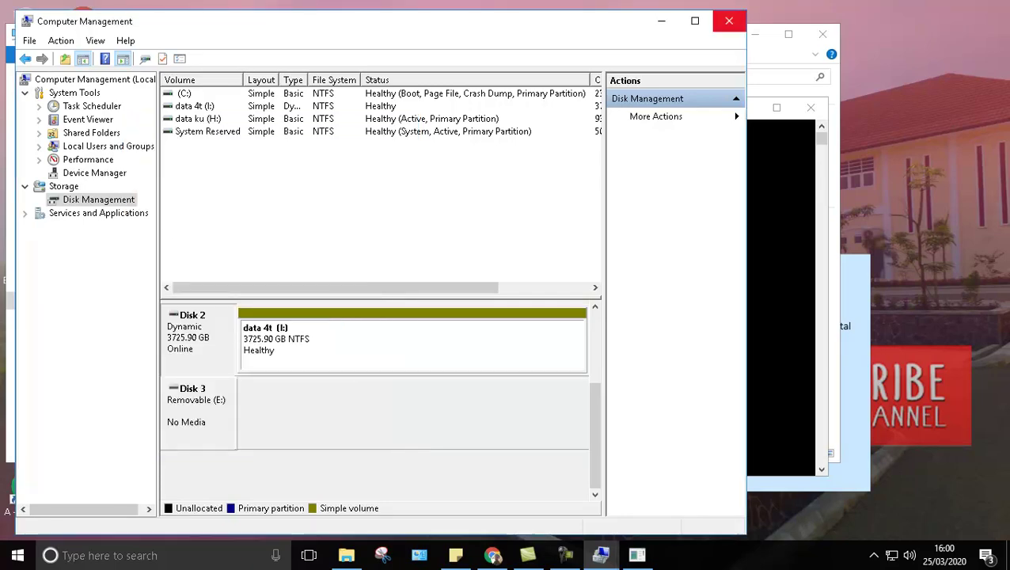
{"action": "left_click", "coordinate": [728, 20]}
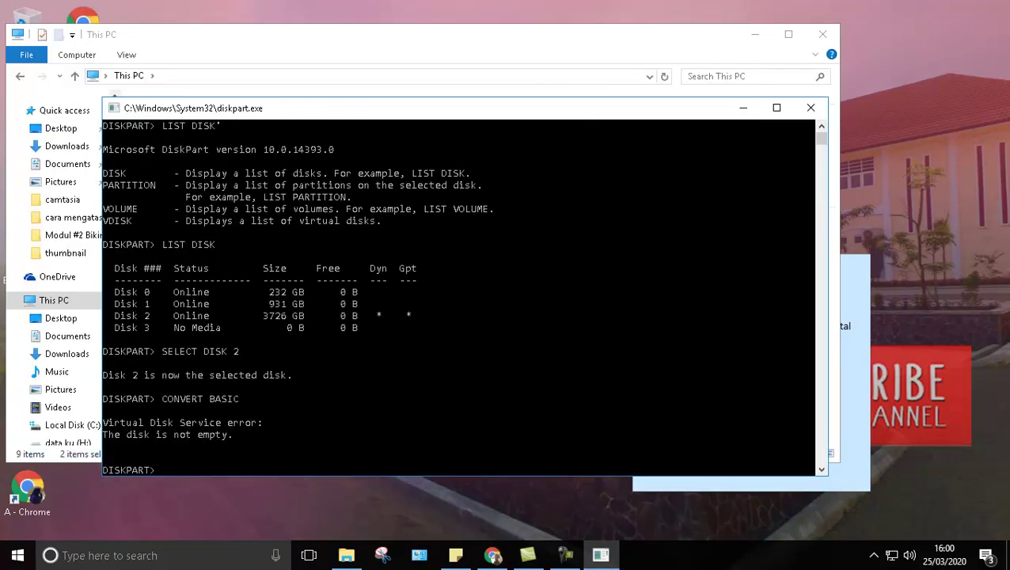
Switch to File Explorer, open the data 4t (I:) drive to examine its contents, and return to This PC
{"action": "left_click", "coordinate": [346, 555]}
{"action": "left_click", "coordinate": [603, 238]}
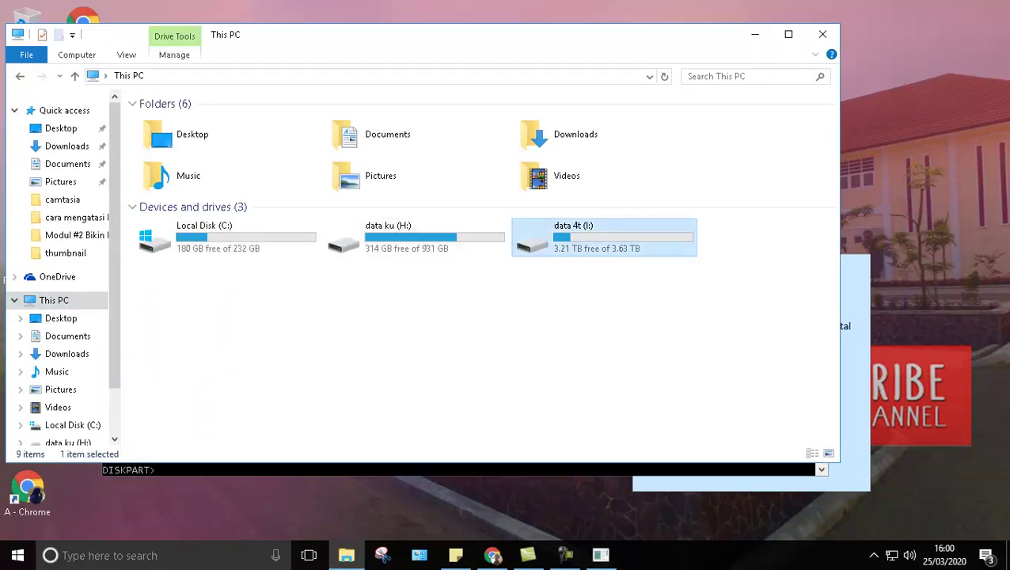
{"action": "double_click", "coordinate": [604, 237]}
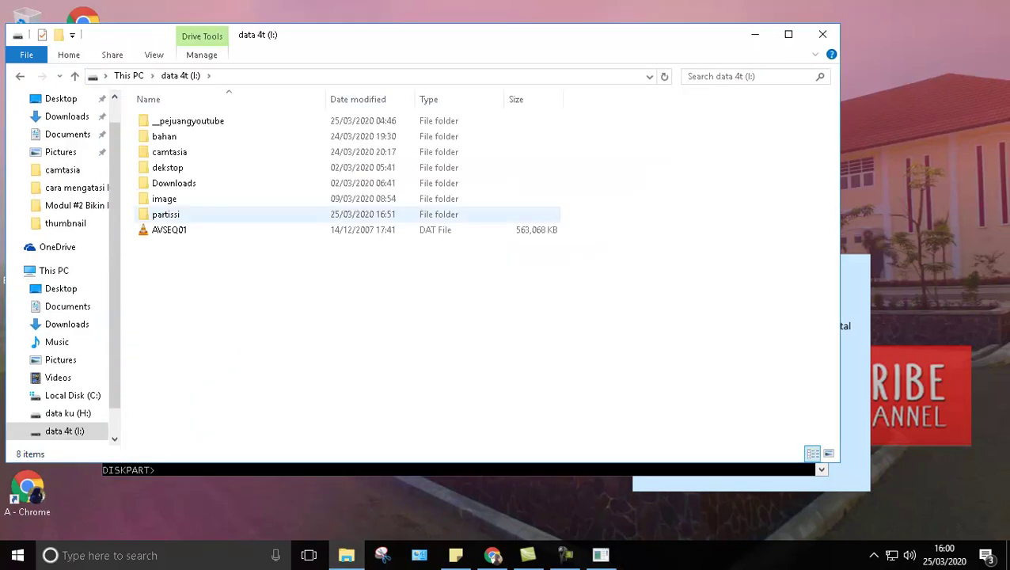
{"action": "left_click", "coordinate": [54, 270]}
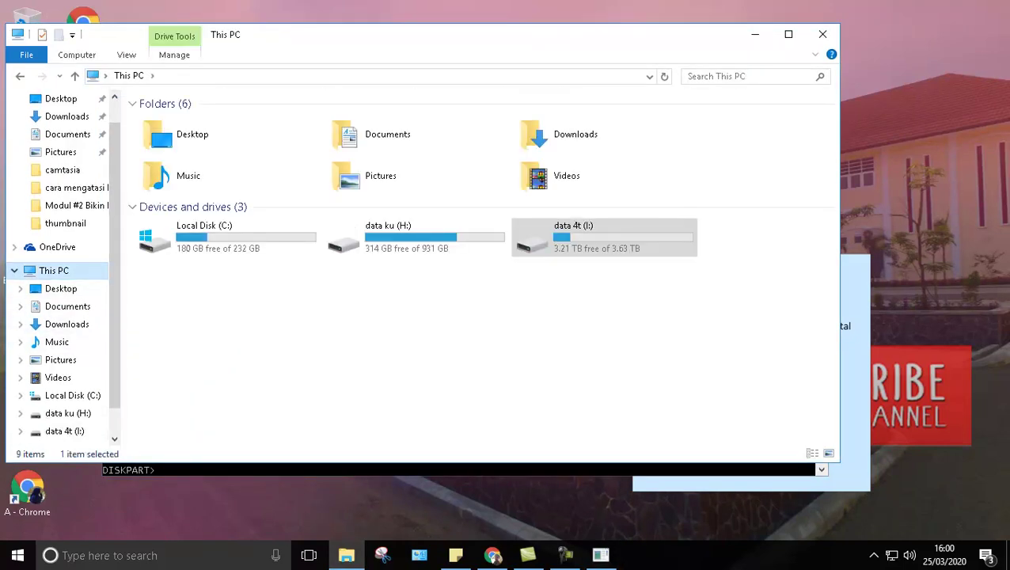